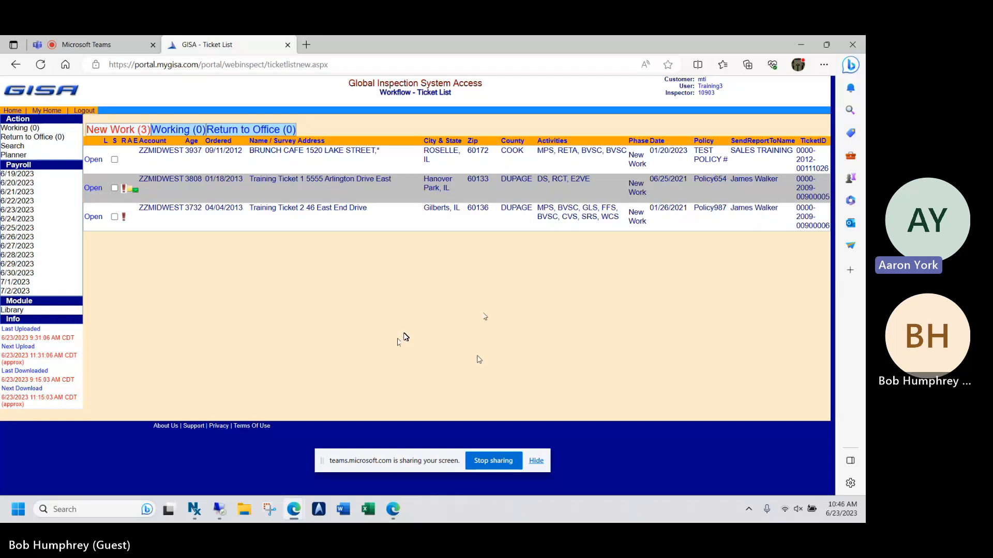
- Switch to File Explorer and open the Survey Photos folder inside Pictures
click(245, 510)
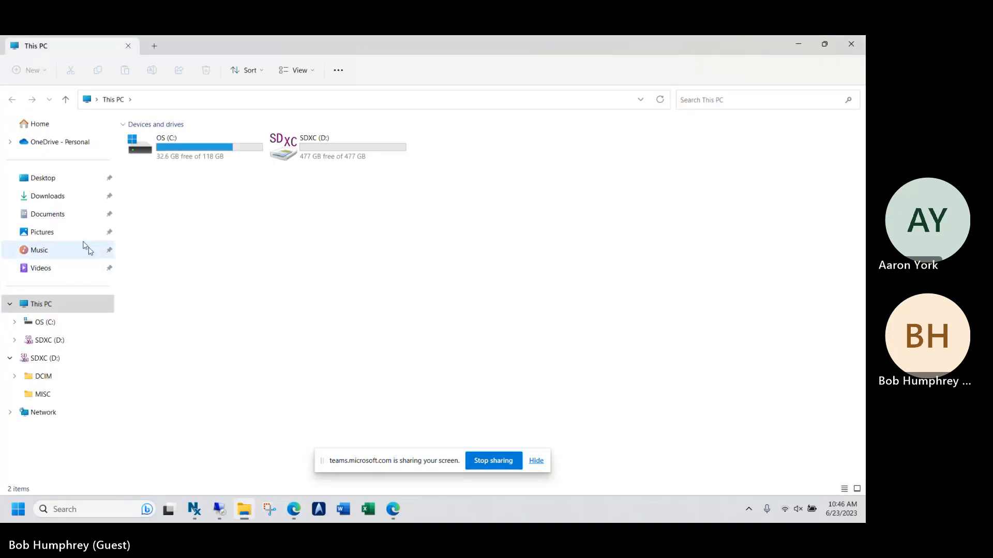
click(73, 237)
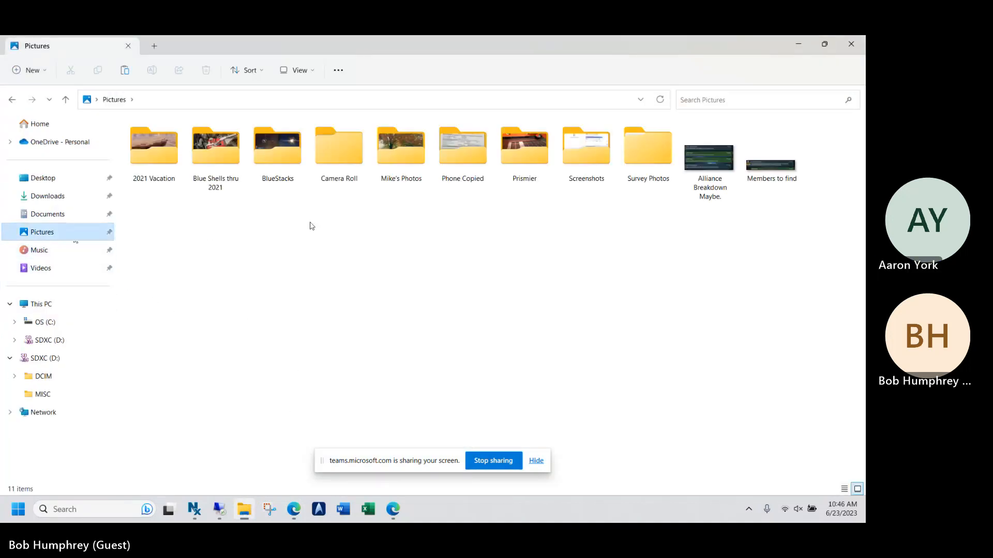
double_click(644, 162)
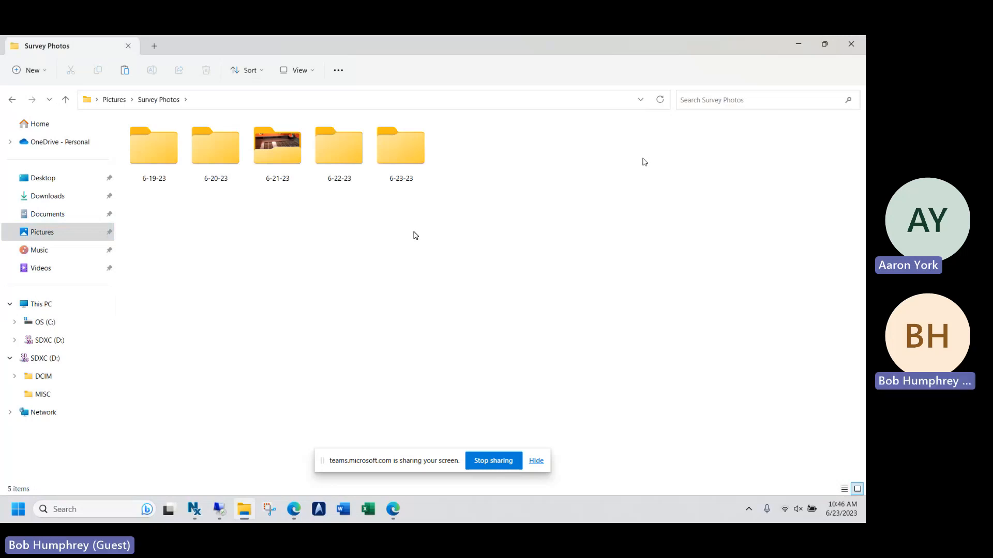
- Create a new folder named Resized Photos inside Survey Photos, then minimize the File Explorer window
right_click(482, 171)
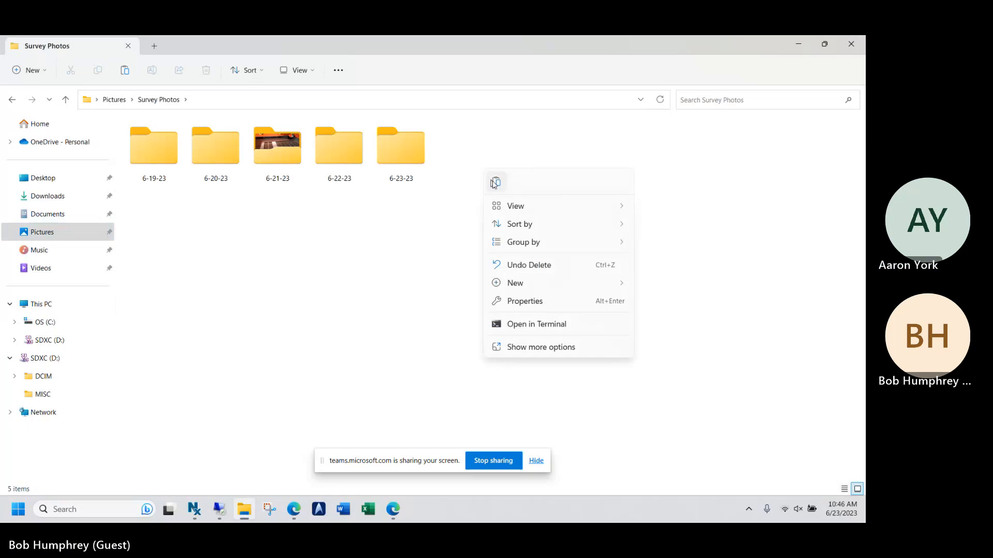
mouse_move(512, 285)
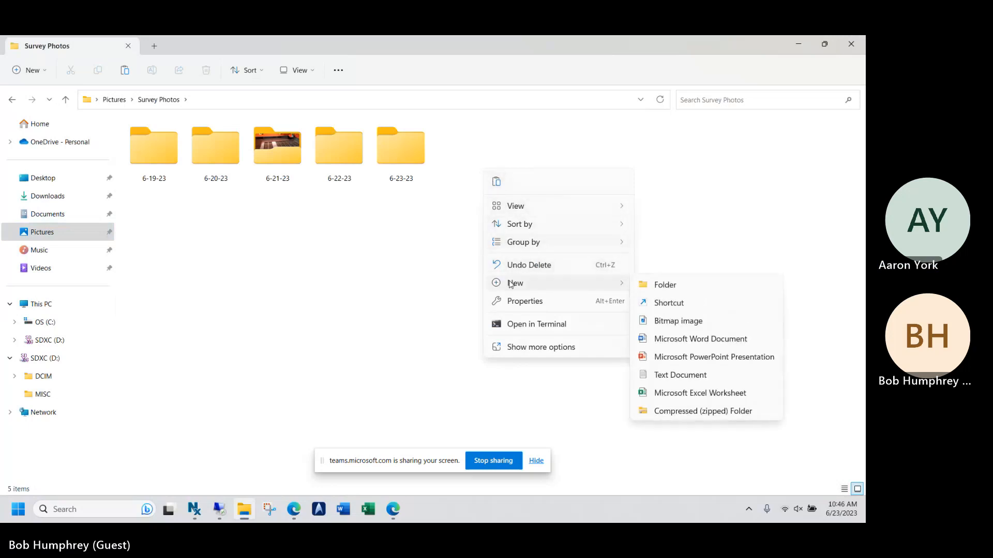
click(654, 286)
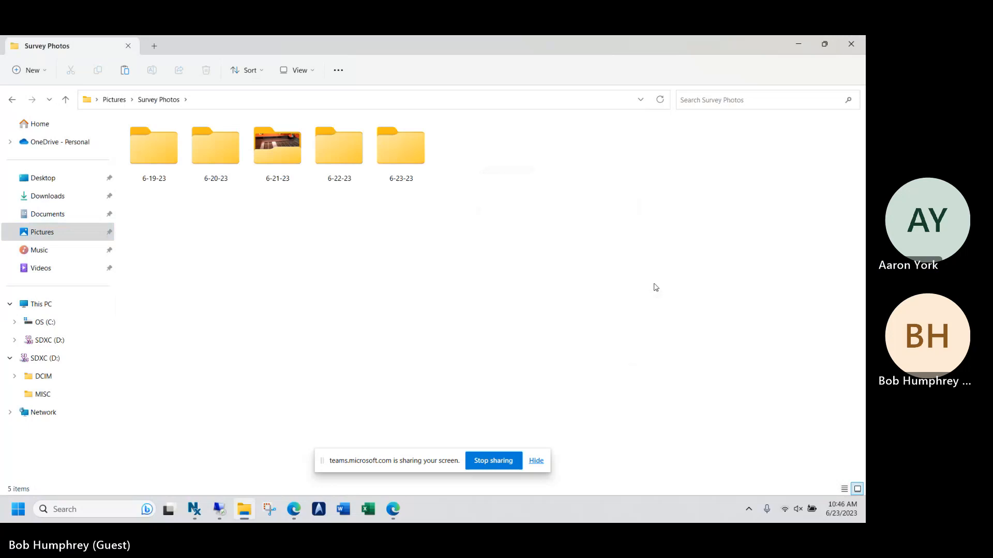
text(R)
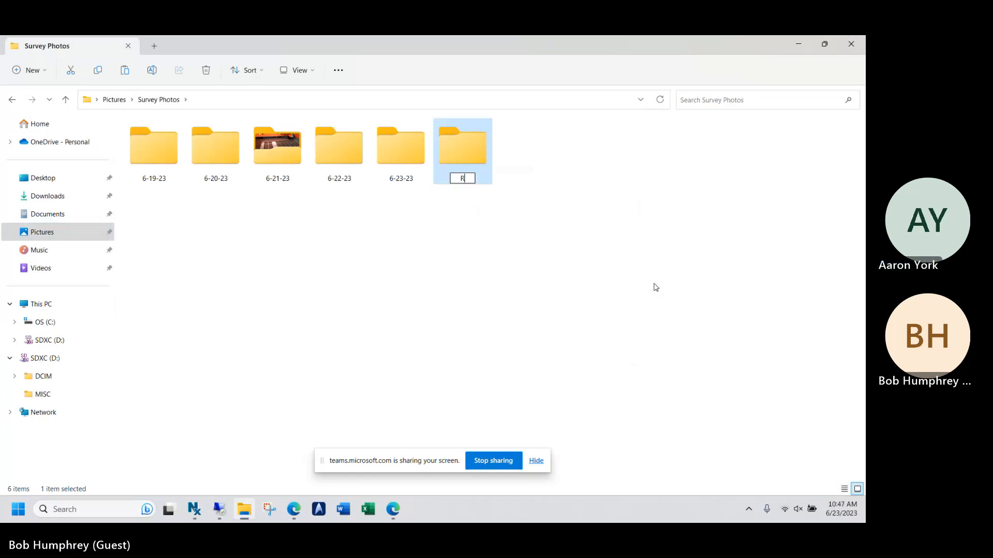
text(esized Photos)
key(Return)
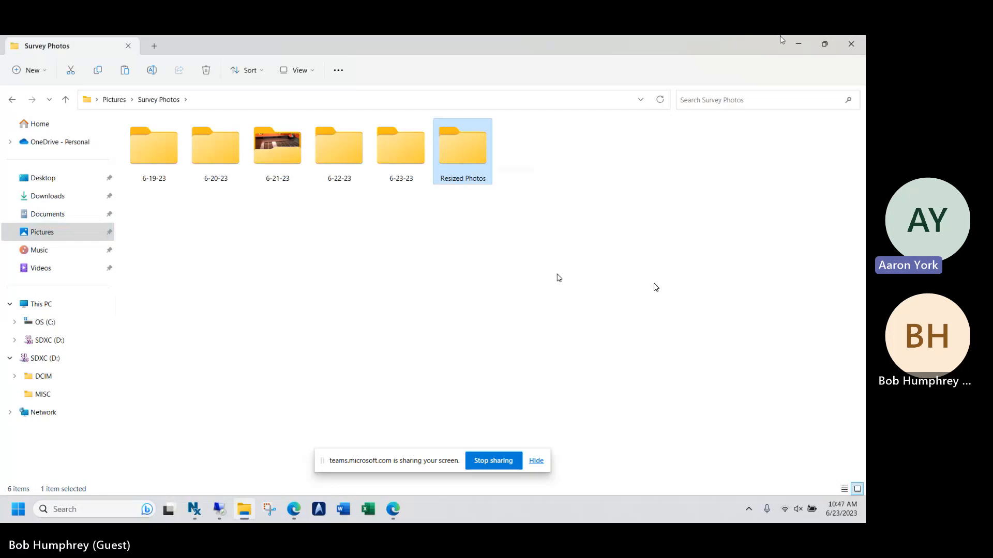
click(798, 44)
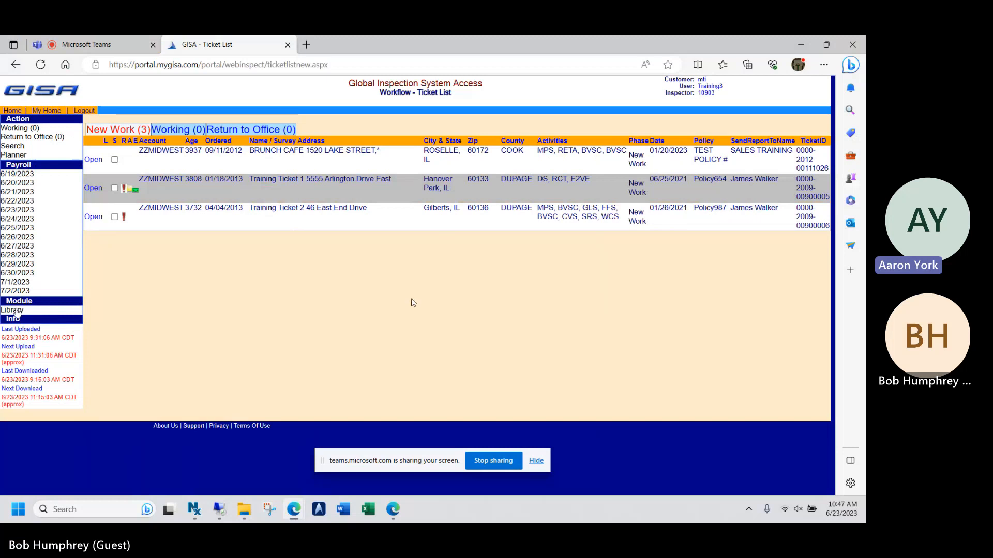
- Open the GISA Library in a maximized window and download and launch the Fotosizer installer from its Downloads section
click(17, 310)
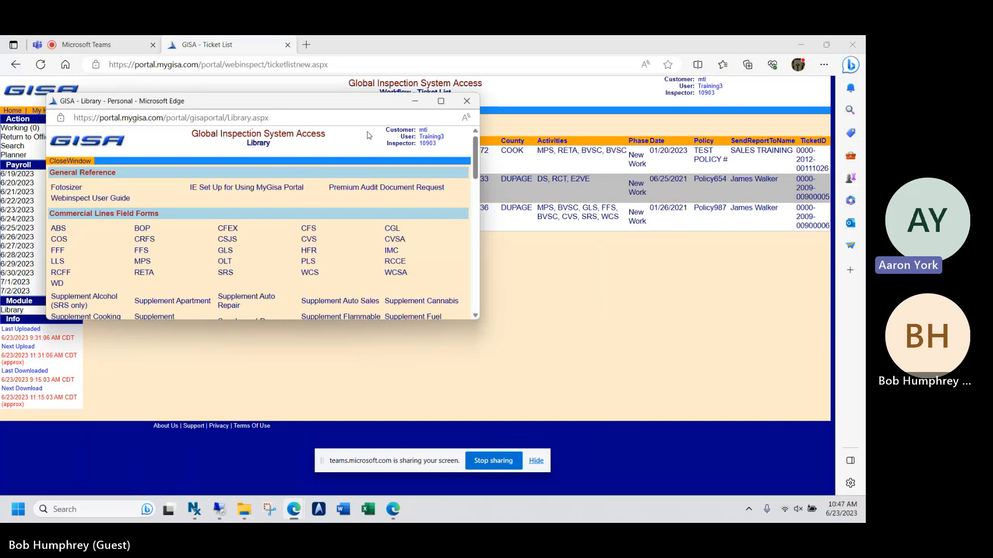
click(441, 101)
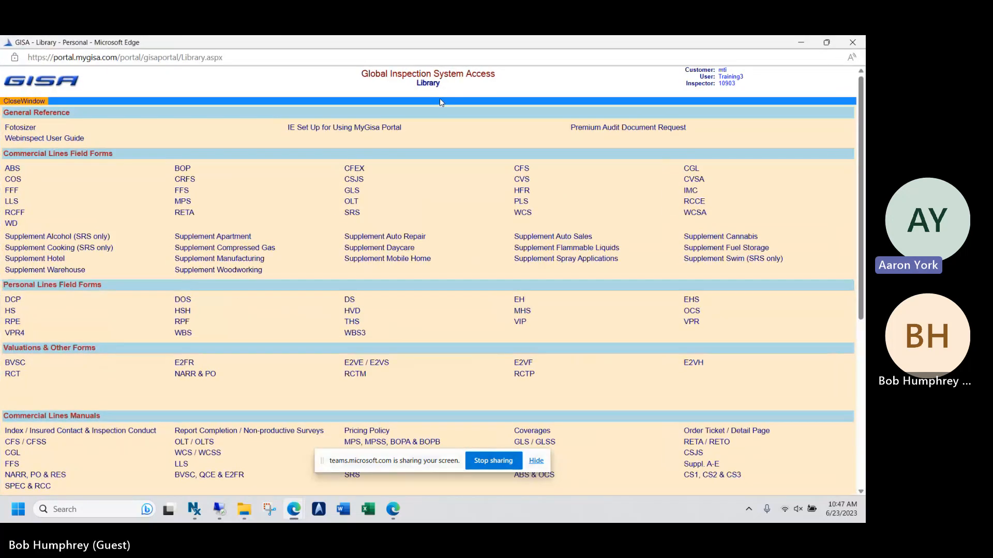
scroll(397, 180, down, 3)
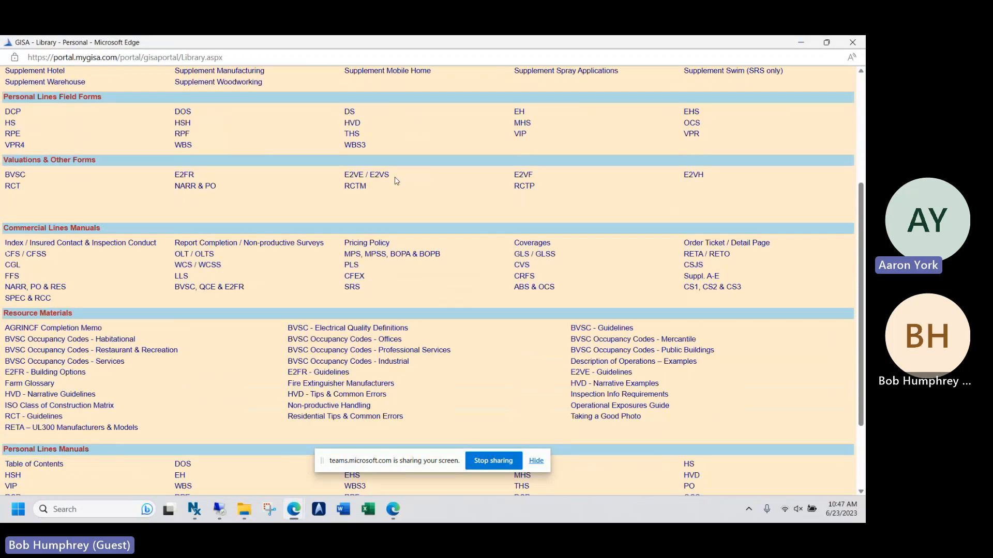
scroll(396, 180, down, 2)
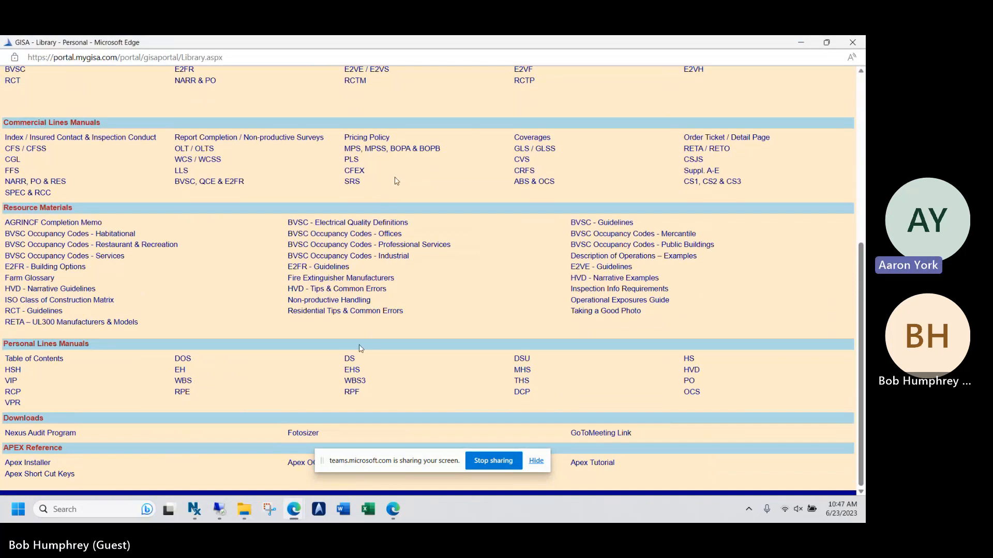
click(301, 434)
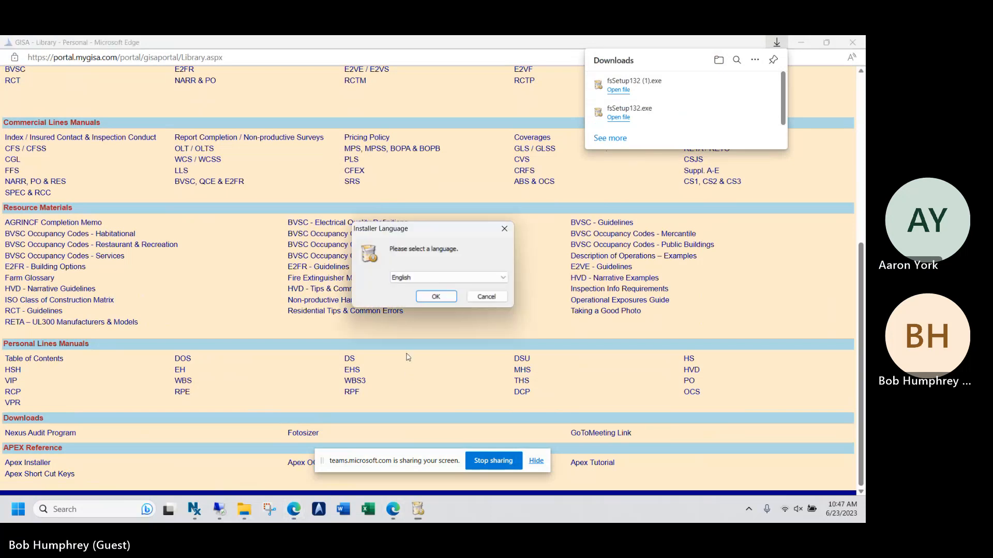
- Run the Fotosizer 1.32 setup in English, accept the license agreement, and keep the default destination folder
click(436, 297)
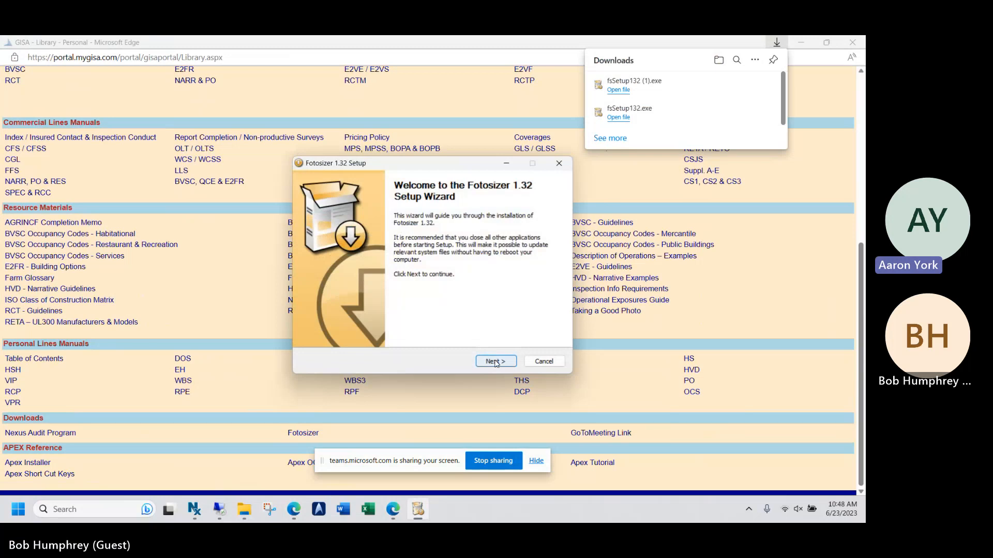
click(495, 362)
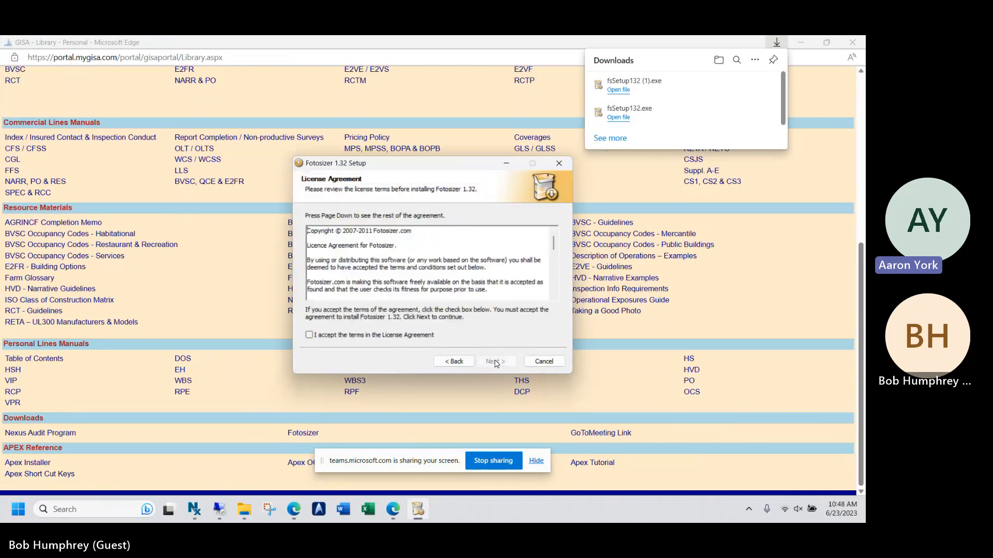
click(310, 336)
click(491, 362)
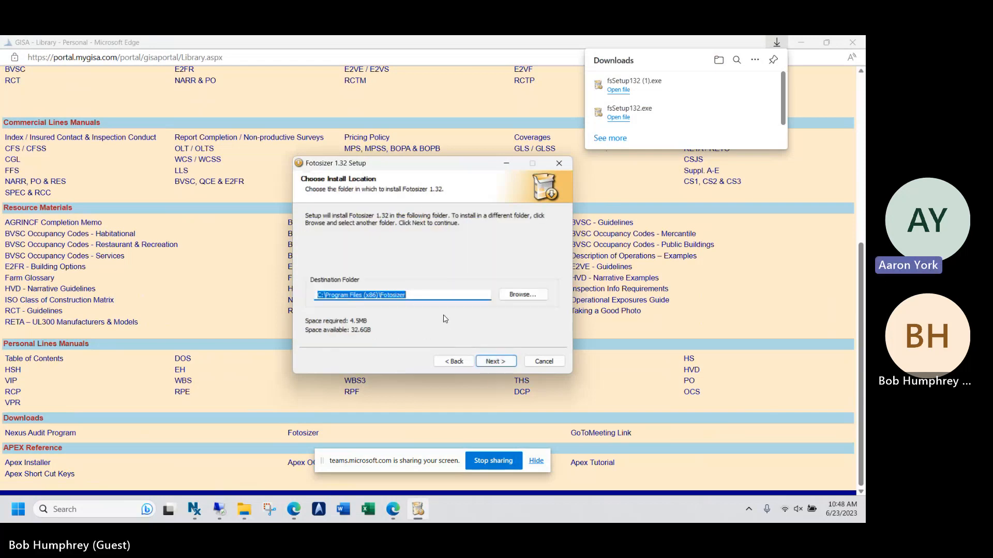
click(497, 361)
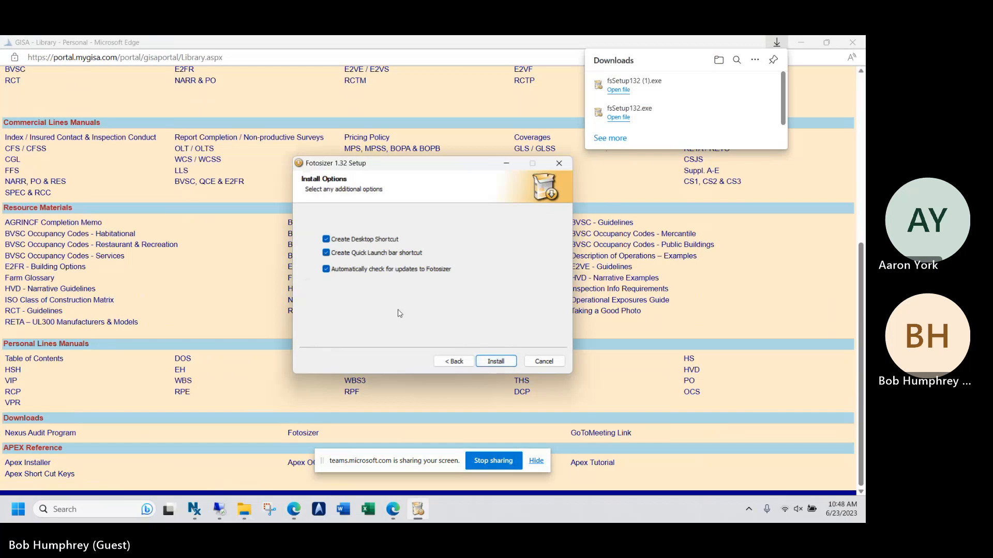
- Disable the Quick Launch bar shortcut and automatic update checks, install Fotosizer, and finish setup with Run Fotosizer 1.32 enabled
click(326, 254)
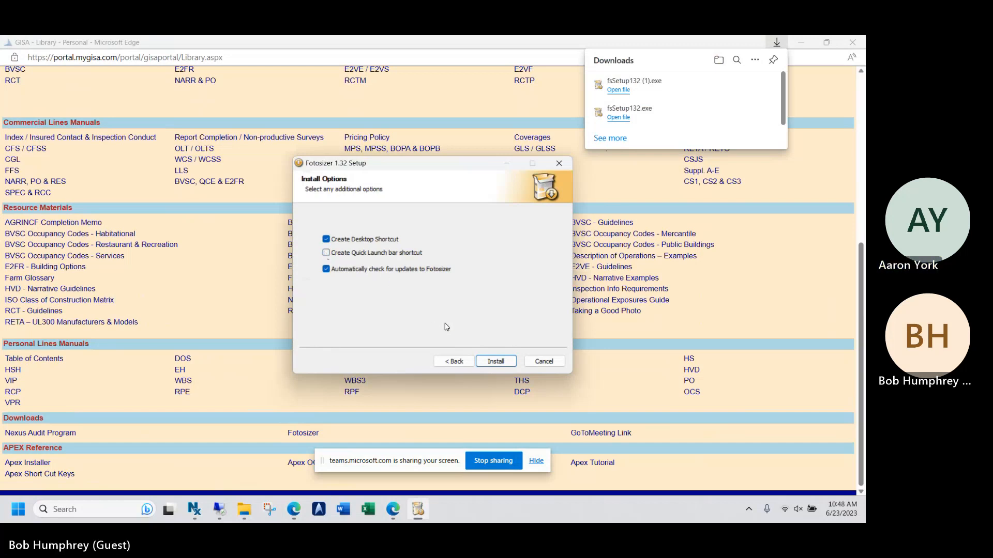
click(326, 269)
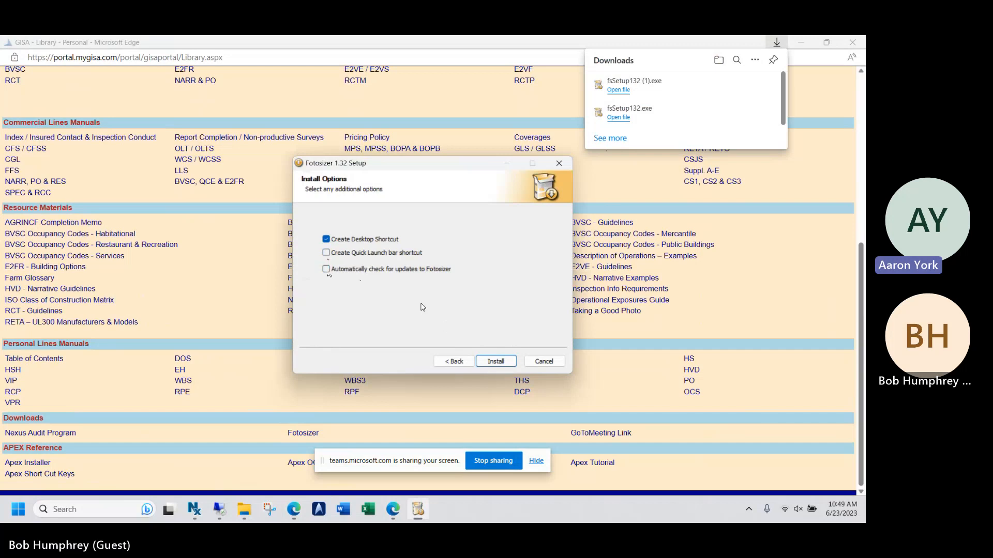
click(484, 360)
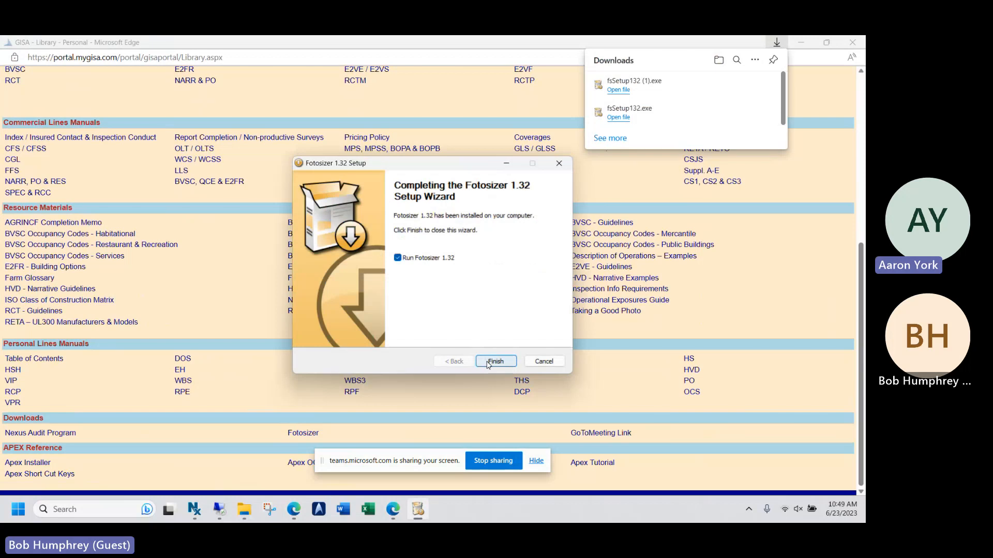
click(488, 363)
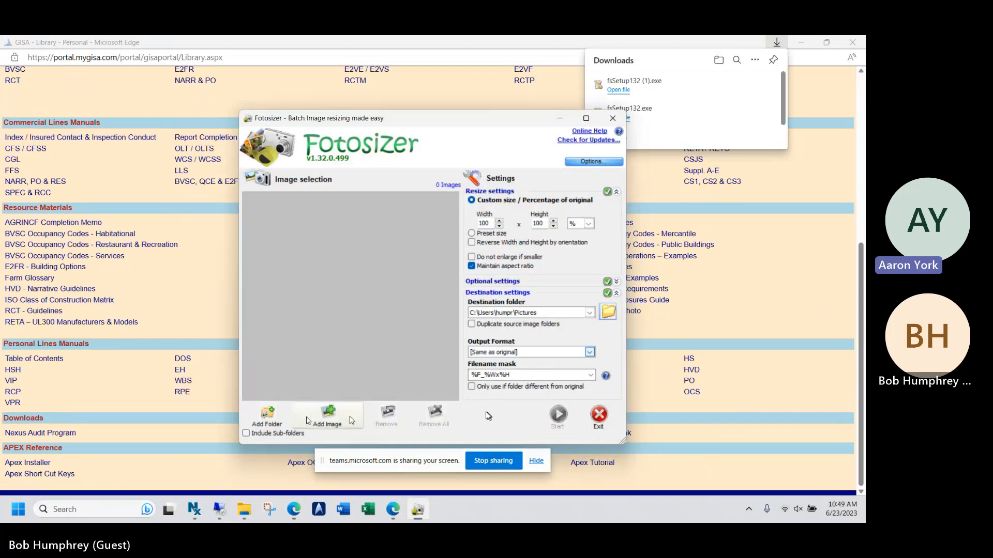
- Add the 6-21-23 folder from Pictures > Survey Photos to the Fotosizer image selection
click(268, 416)
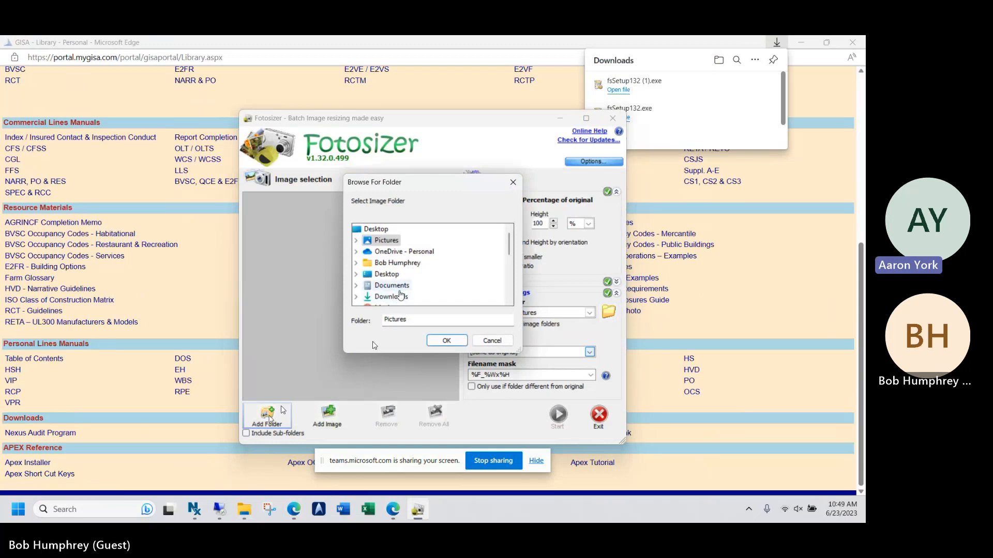
click(394, 242)
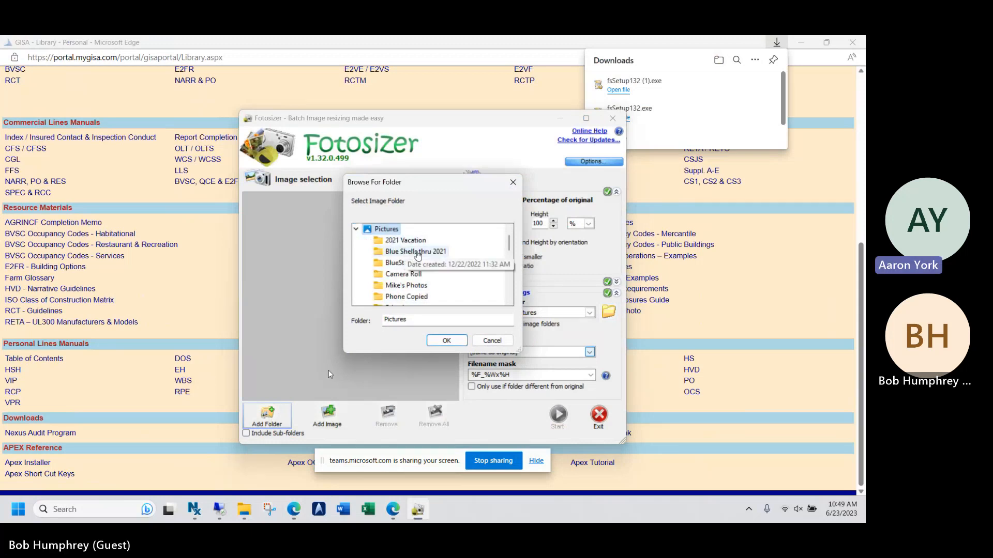
scroll(412, 285, down, 1)
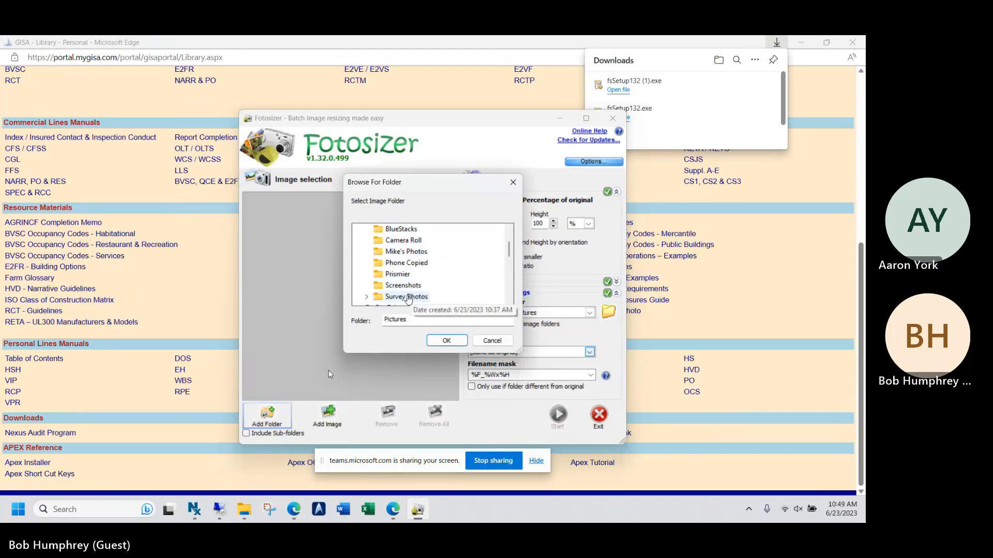
double_click(407, 297)
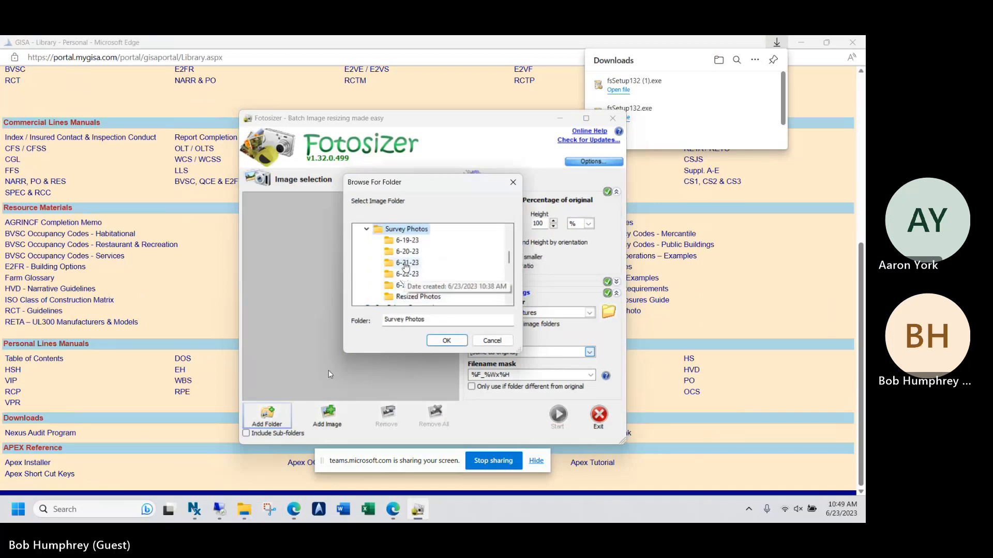
click(406, 264)
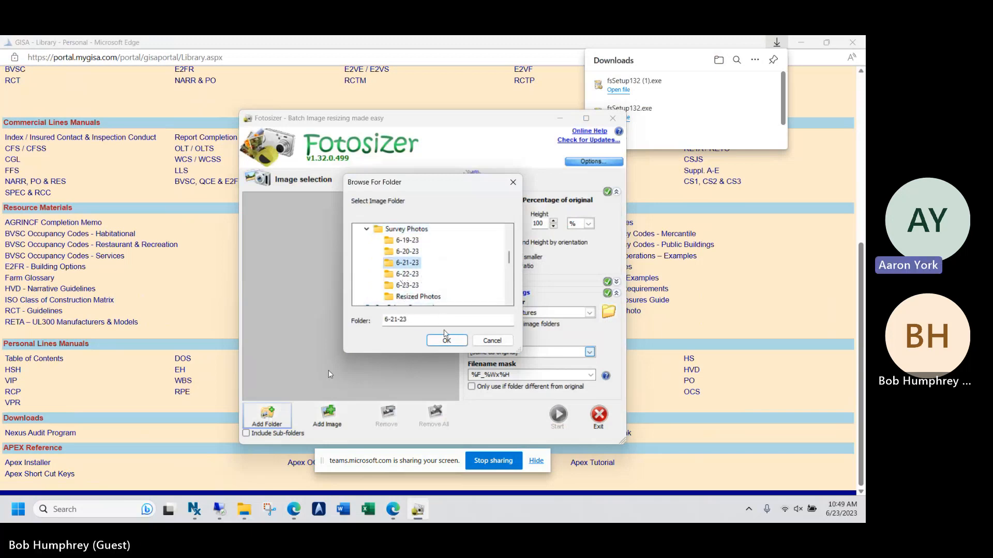
click(444, 336)
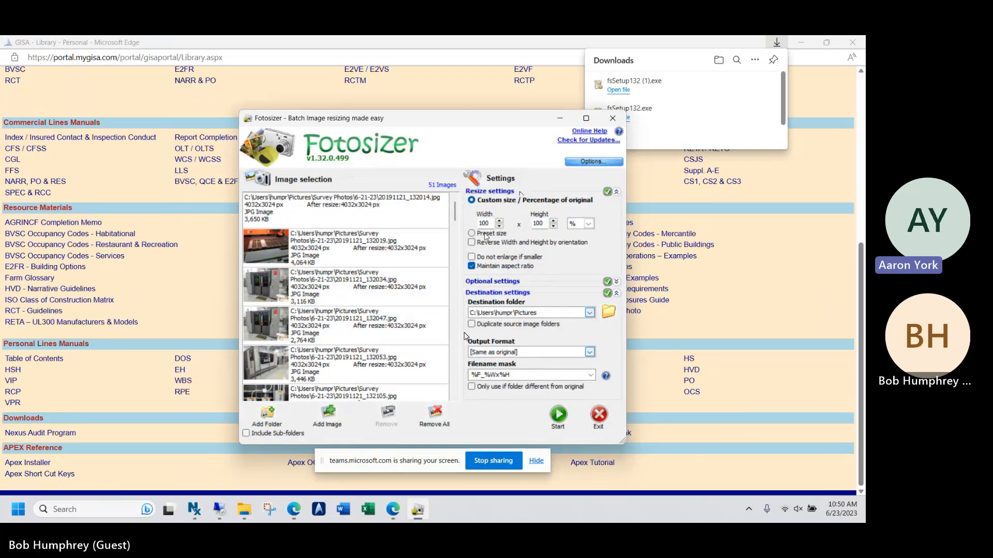
- Set the resize settings to the 640x480 preset size
click(474, 234)
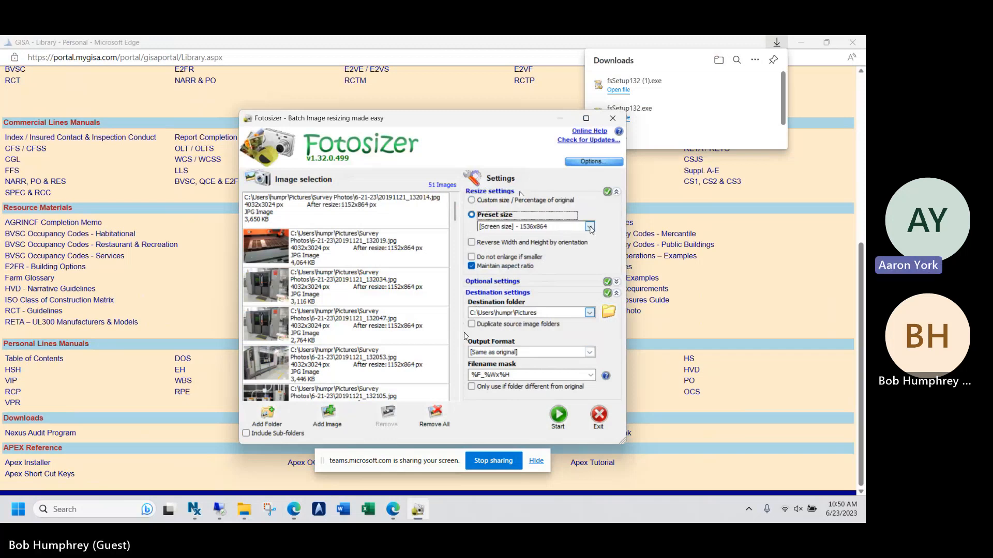
click(590, 227)
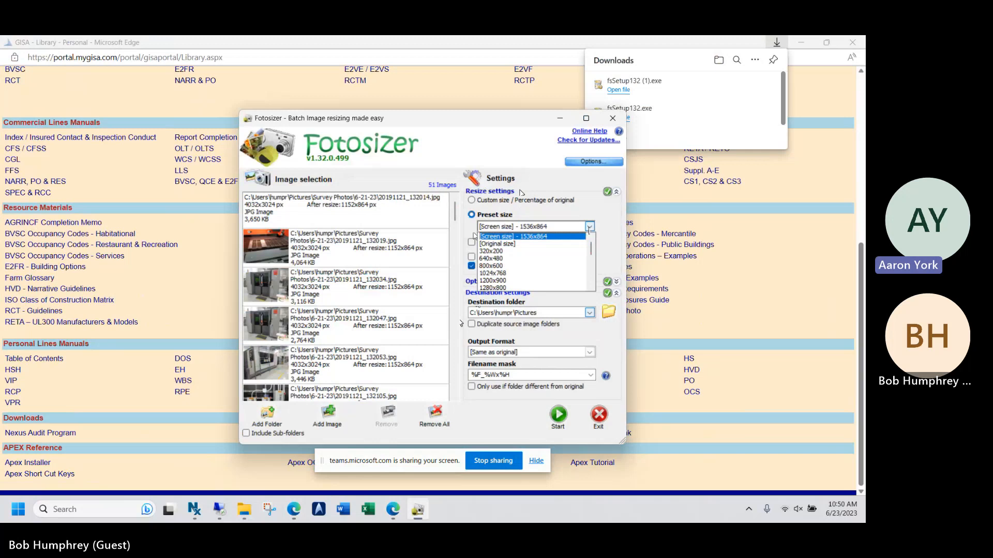
click(515, 259)
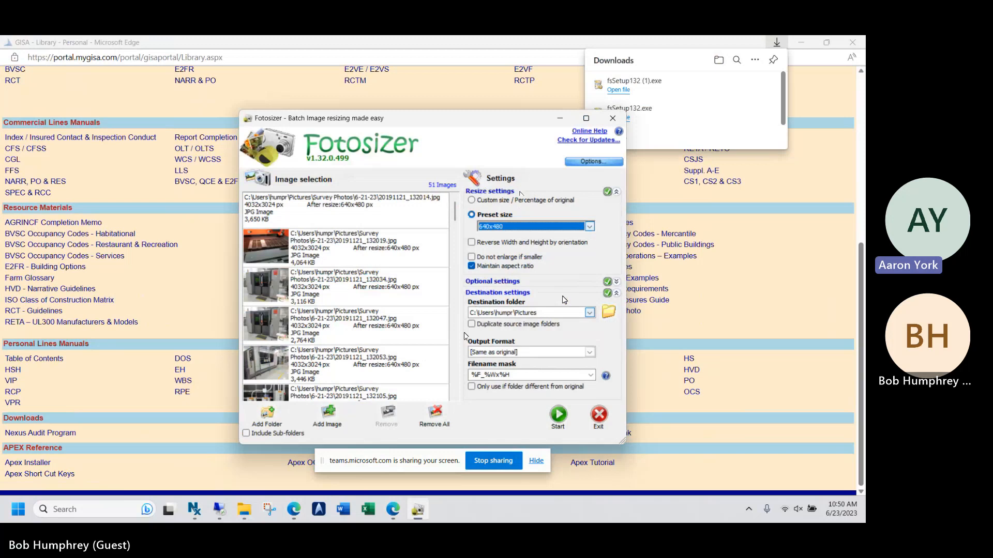
- Set the destination folder to Resized Photos inside Pictures > Survey Photos and start the batch resize
click(609, 312)
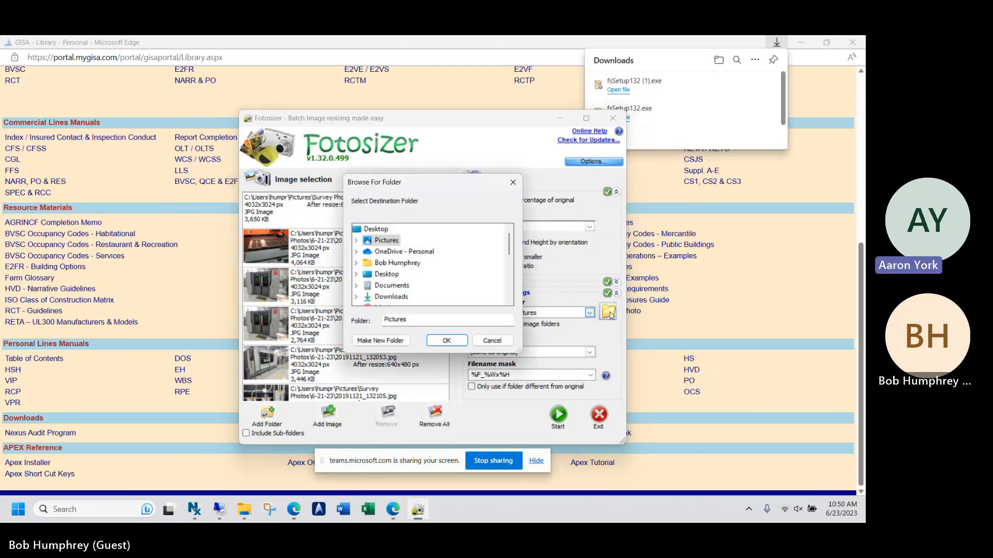
click(356, 241)
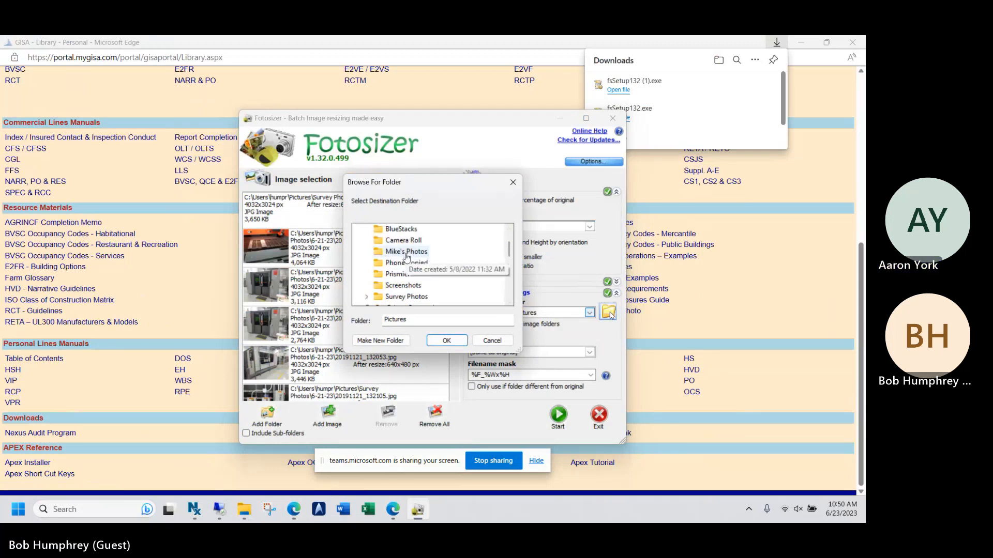
double_click(371, 296)
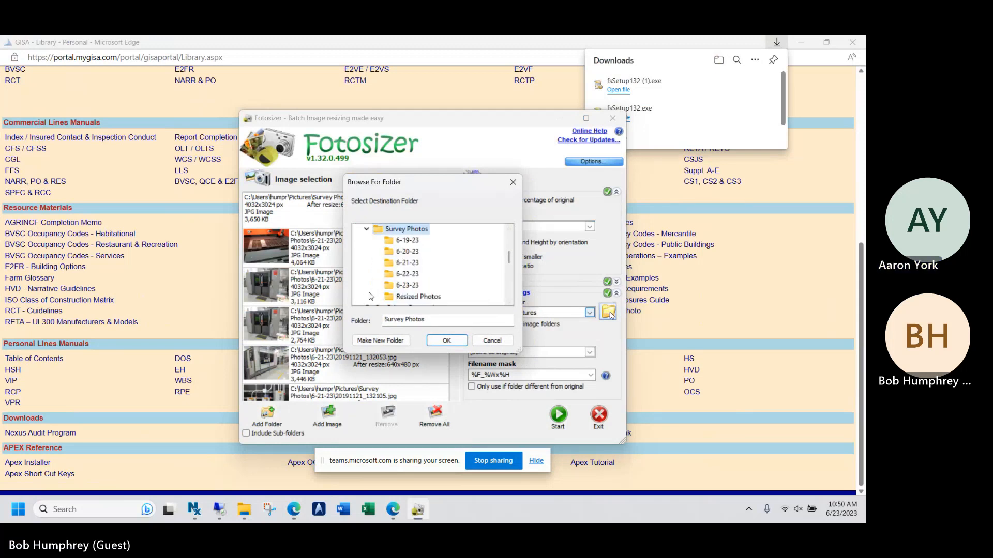
click(416, 296)
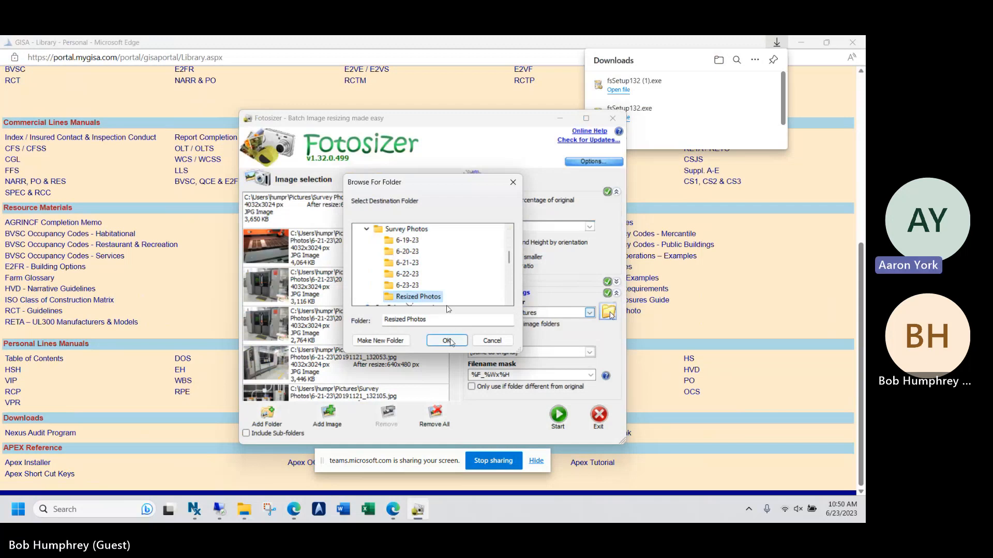
click(447, 341)
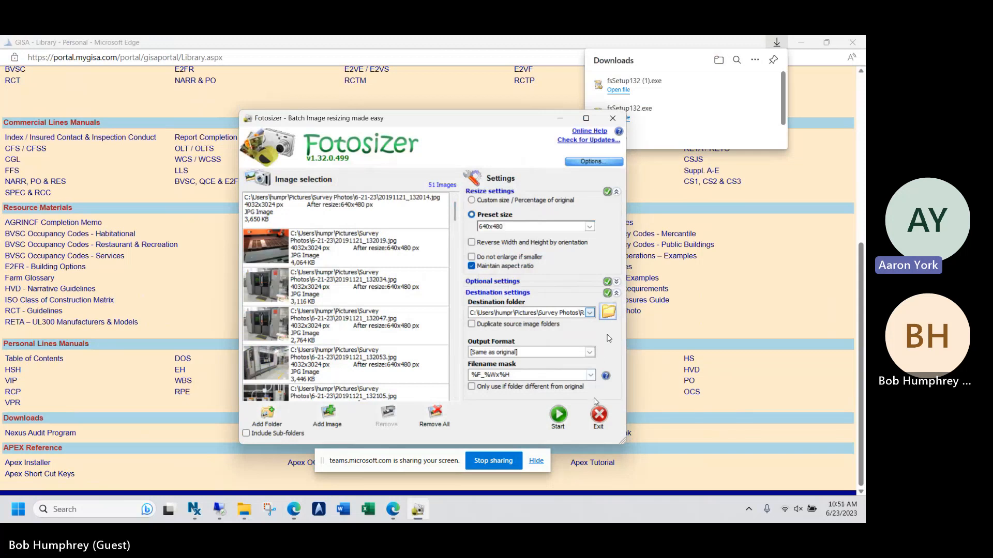
click(558, 417)
- Switch to the Survey Photos window in File Explorer
mouse_move(248, 510)
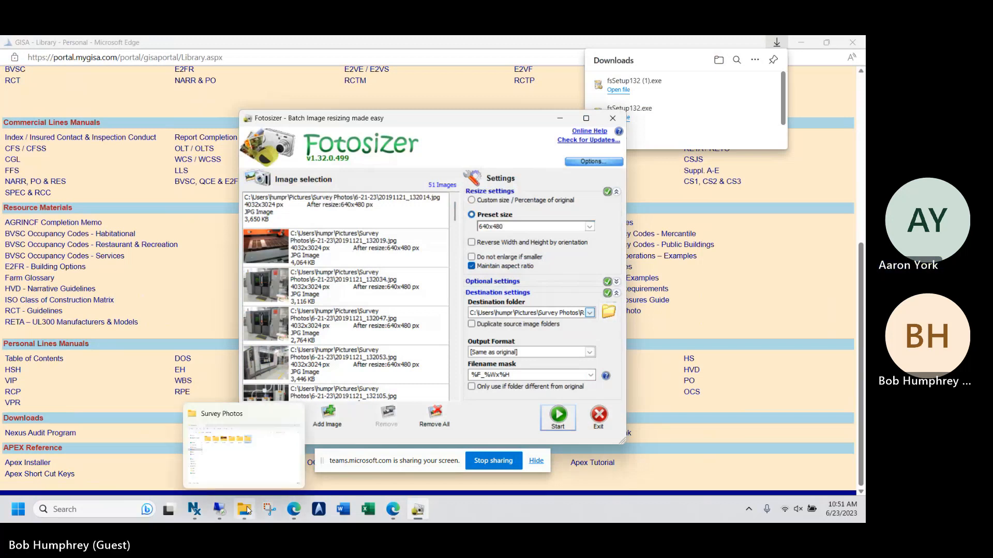